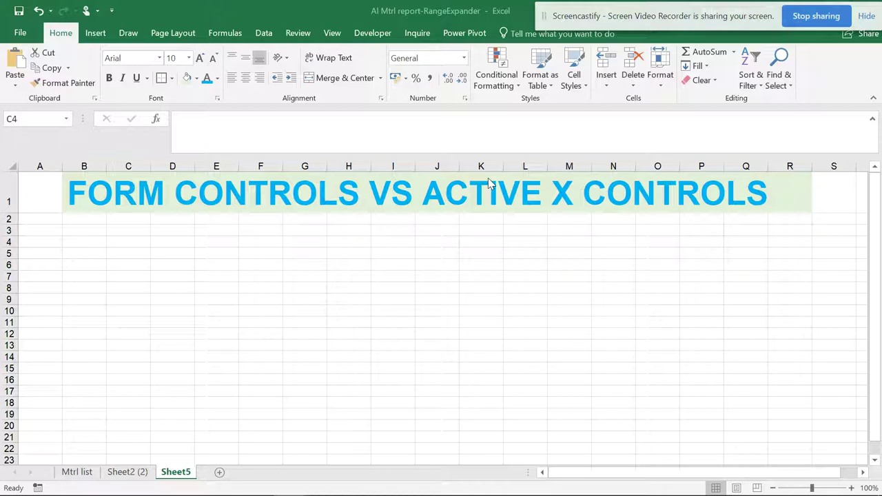
# Show the Developer ribbon tools above the FORM CONTROLS VS ACTIVE X CONTROLS sheet
pyautogui.click(373, 33)
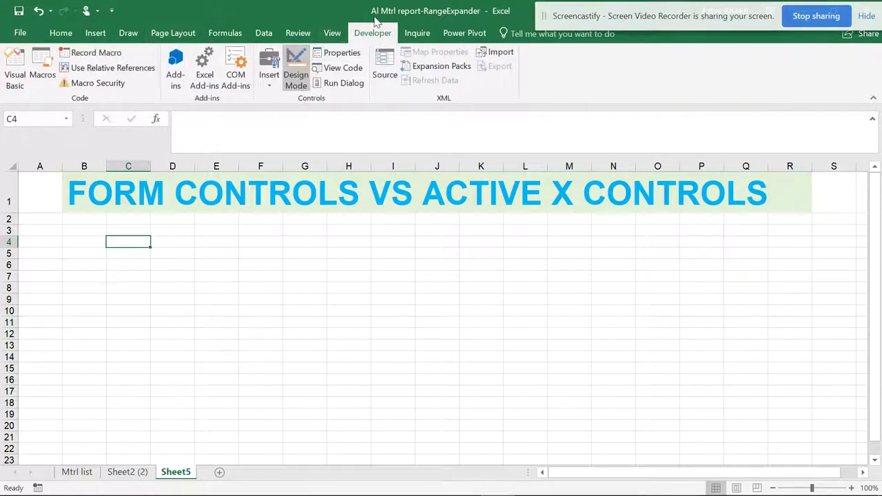
# Draw a Form Control button across about D3:G6 below the title, keeping the Button3_Click macro name
pyautogui.click(272, 81)
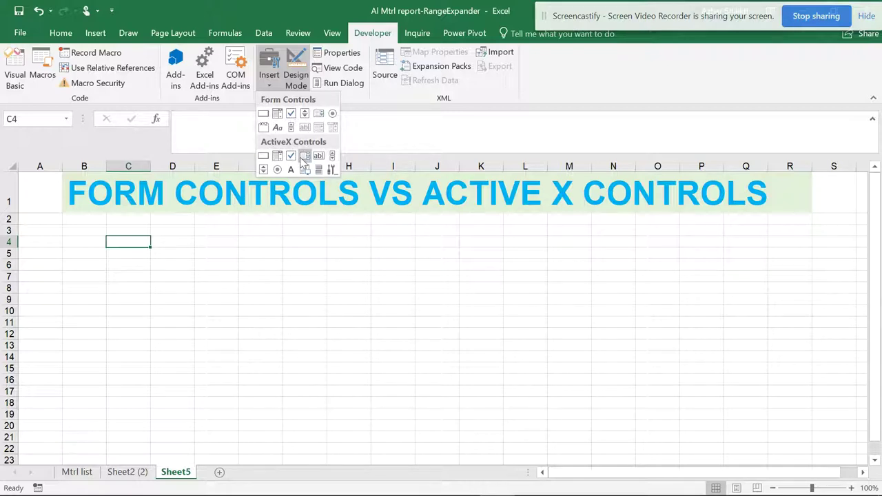
pyautogui.click(264, 114)
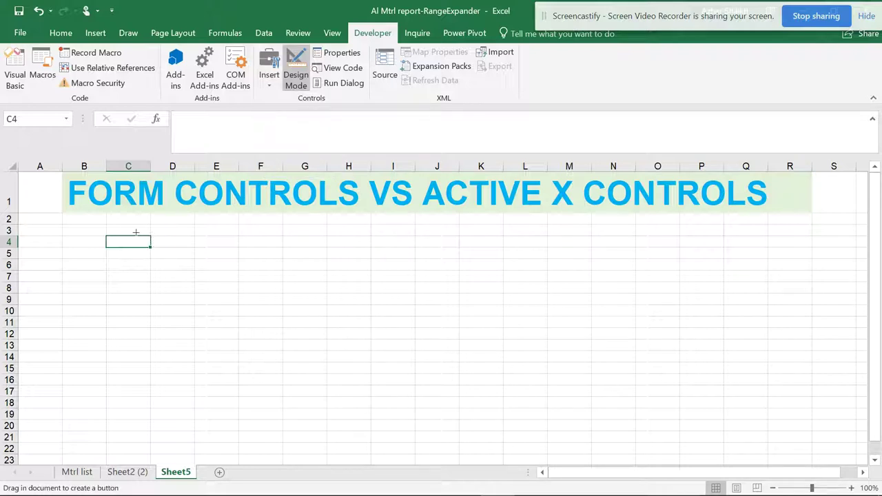
pyautogui.moveTo(178, 230); pyautogui.dragTo(317, 271)
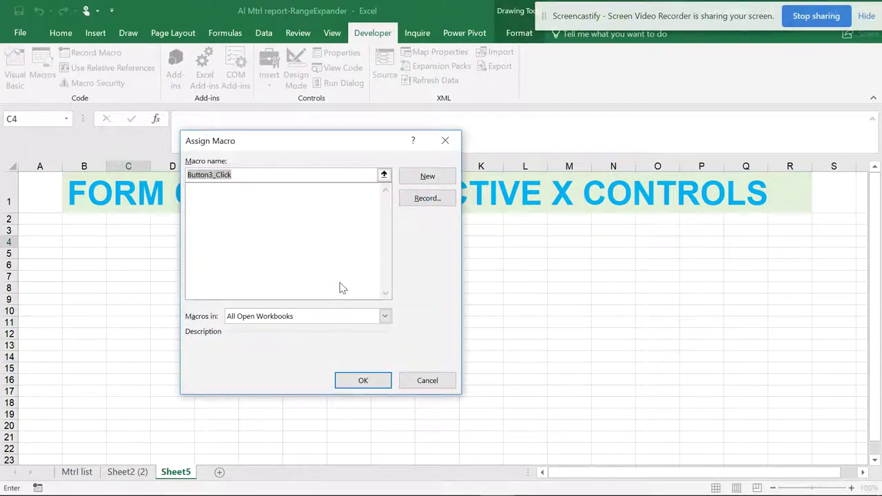
pyautogui.click(245, 180)
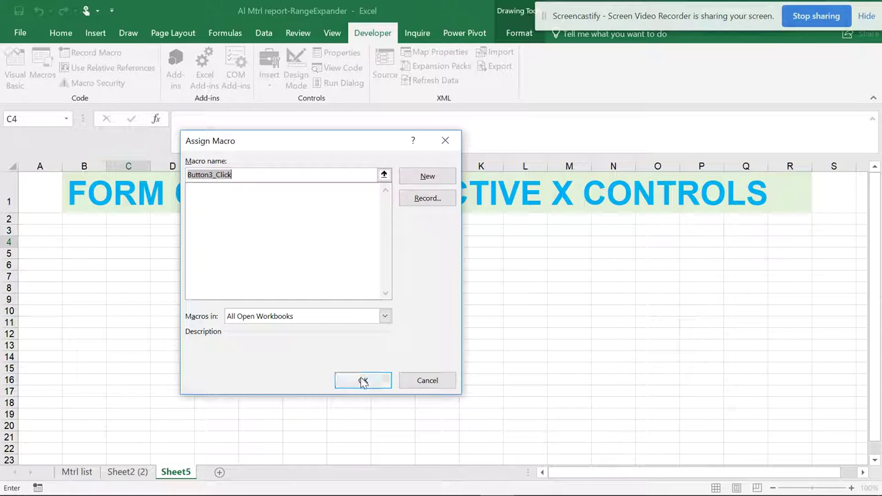
pyautogui.click(362, 379)
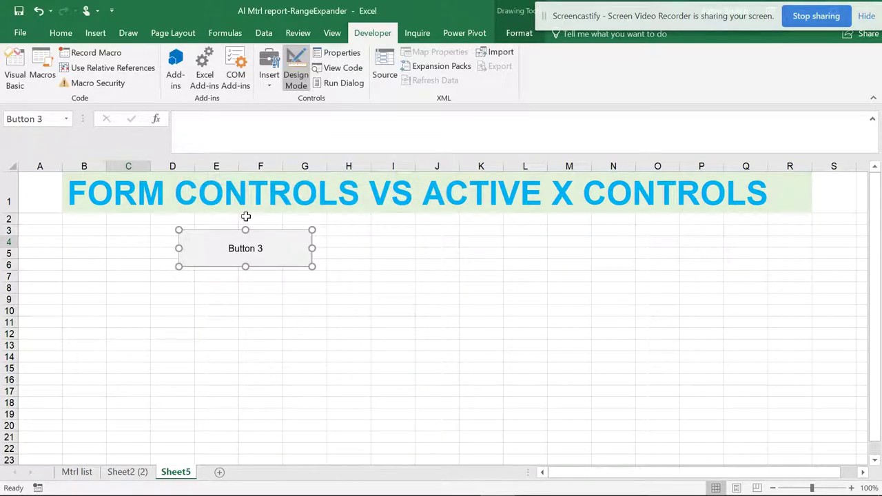
# Draw an ActiveX command button, CommandButton1, across about H3:K6 beside Button 3
pyautogui.click(269, 73)
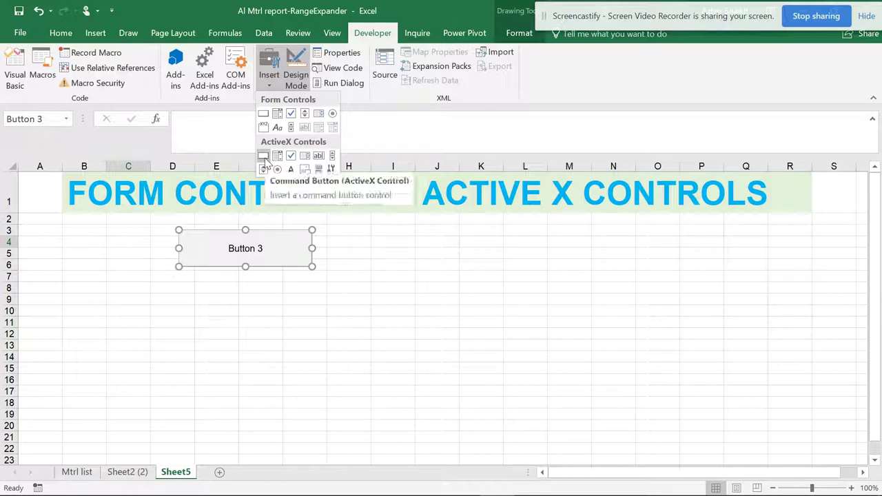
pyautogui.click(264, 156)
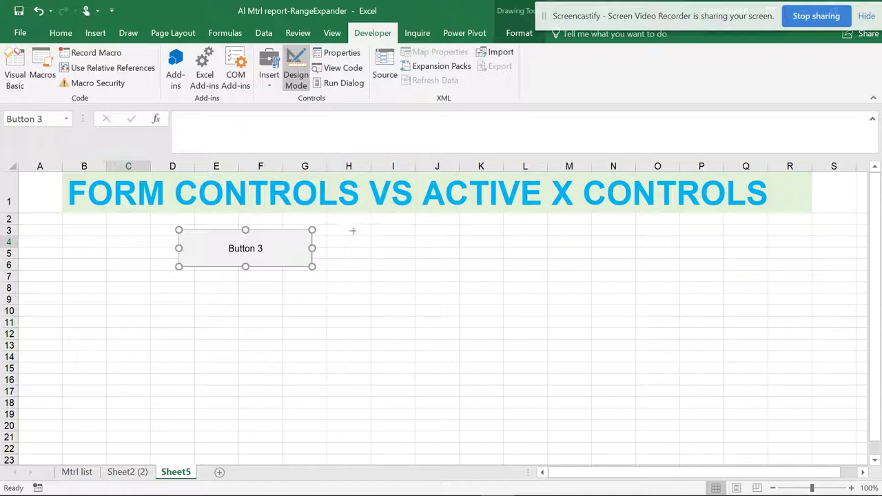
pyautogui.moveTo(352, 230); pyautogui.dragTo(495, 266)
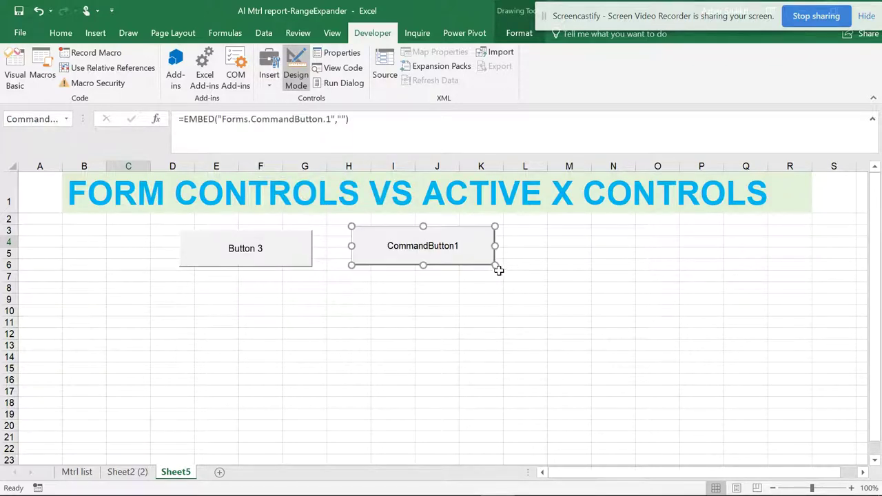
pyautogui.click(347, 274)
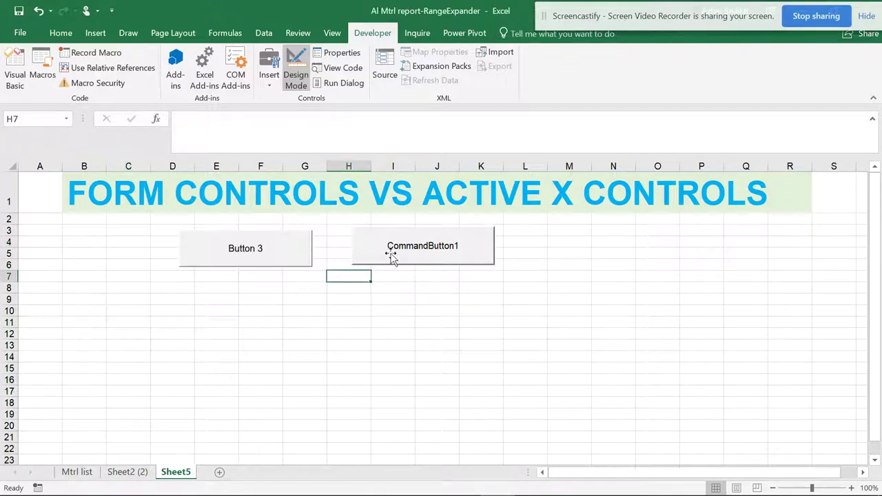
# Test Button 3, dismiss its macro error, and create the empty CommandButton1_Click procedure
pyautogui.click(301, 249)
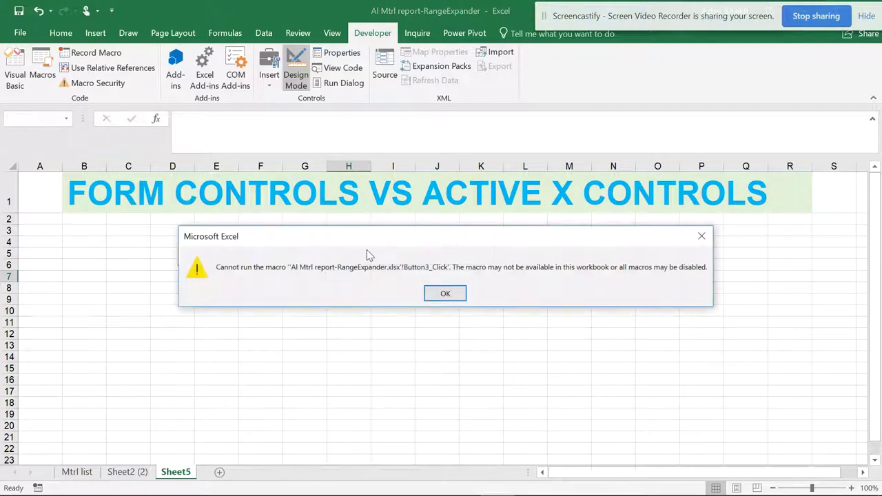
pyautogui.click(445, 294)
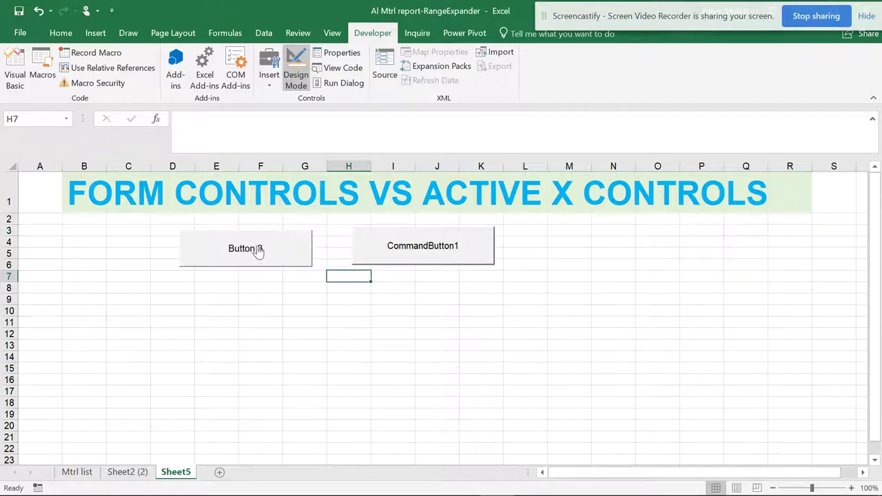
pyautogui.click(400, 255)
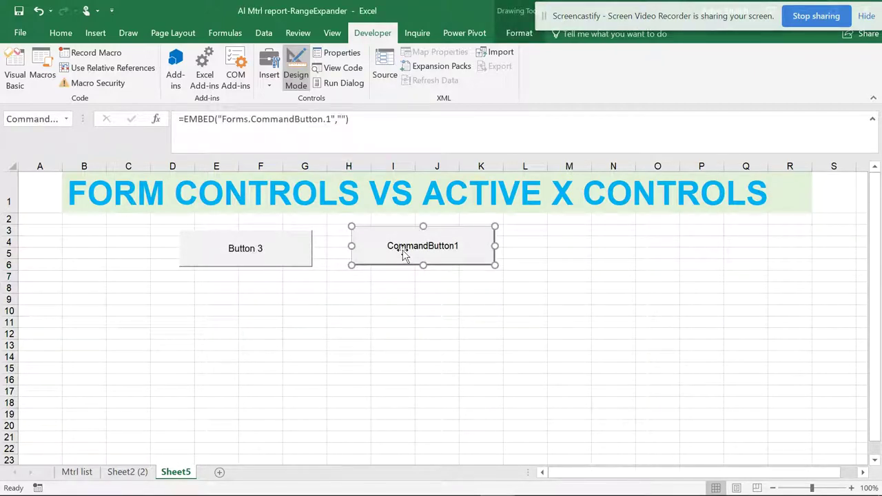
pyautogui.doubleClick(404, 253)
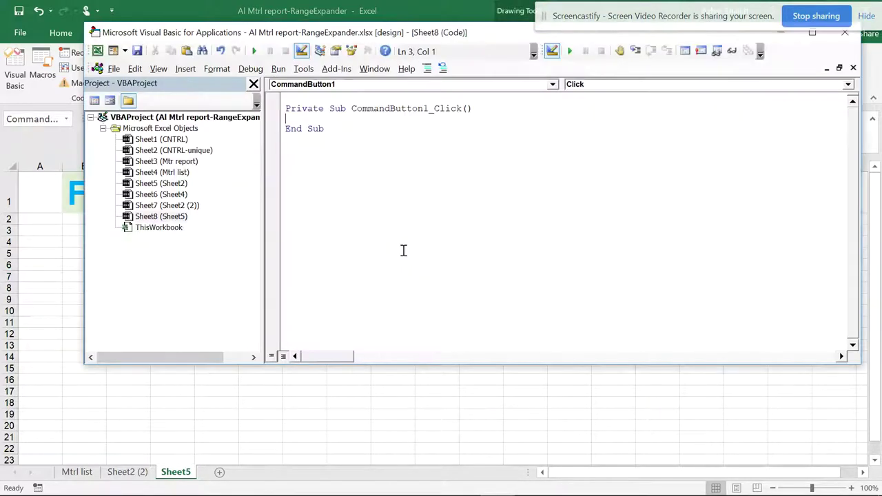
pyautogui.click(846, 34)
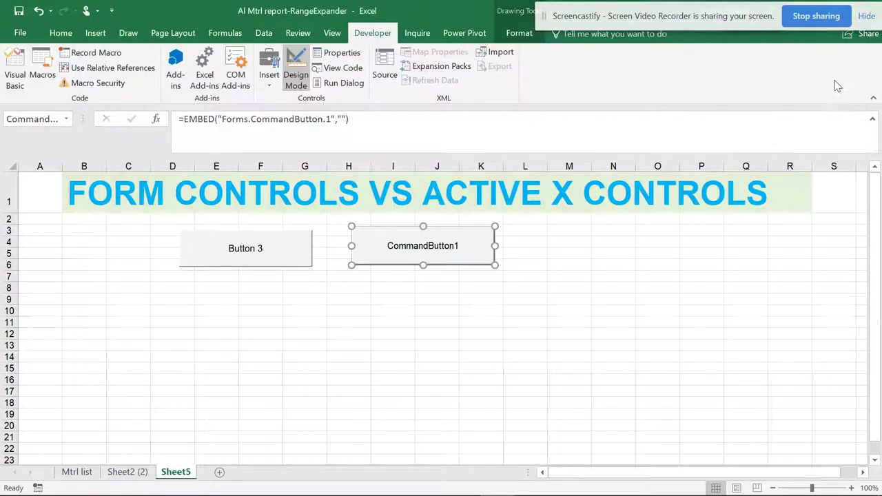
# In Button 3's Format Control dialog, make the caption bold and colour it yellow
pyautogui.rightClick(265, 251)
pyautogui.rightClick(279, 249)
pyautogui.press('Escape')
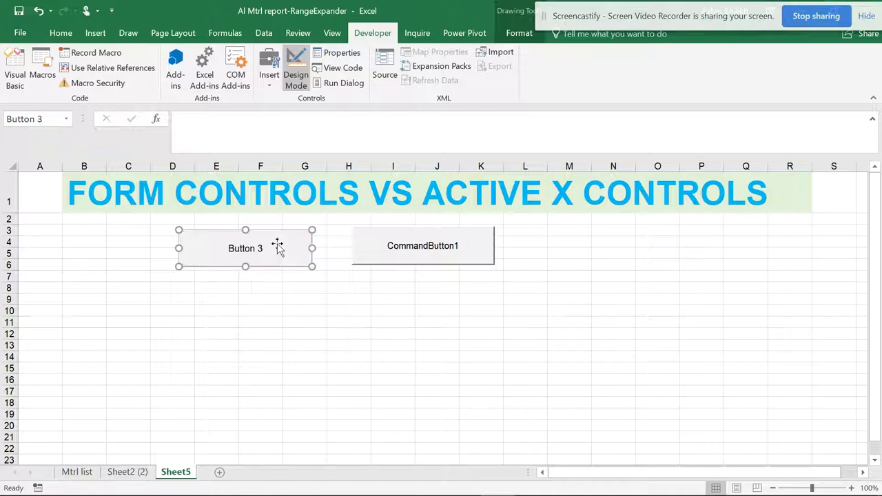
pyautogui.rightClick(279, 249)
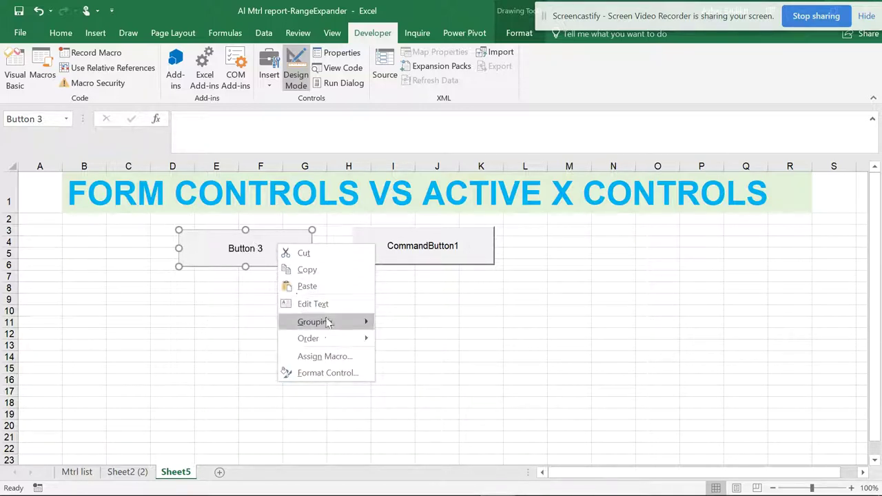
pyautogui.click(344, 372)
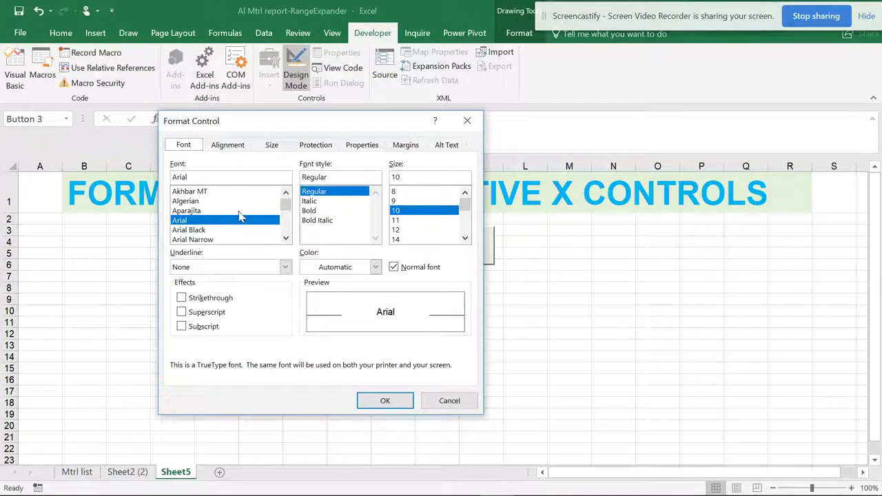
pyautogui.click(311, 211)
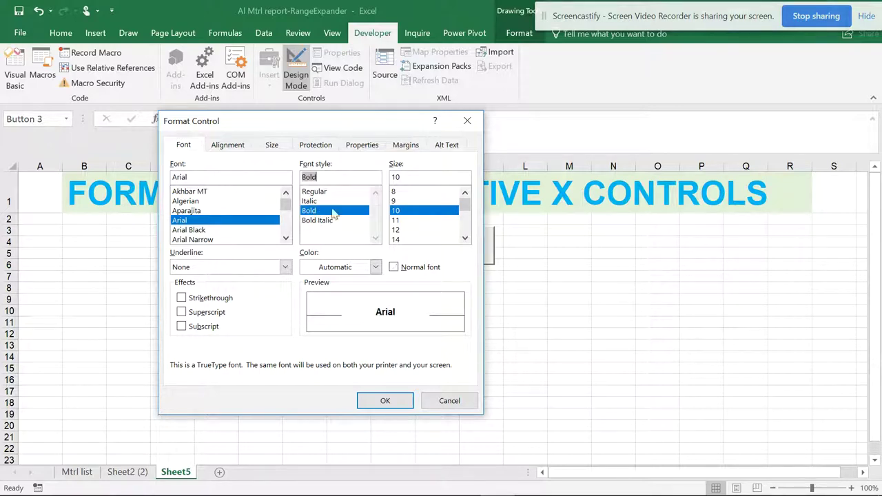
pyautogui.click(375, 267)
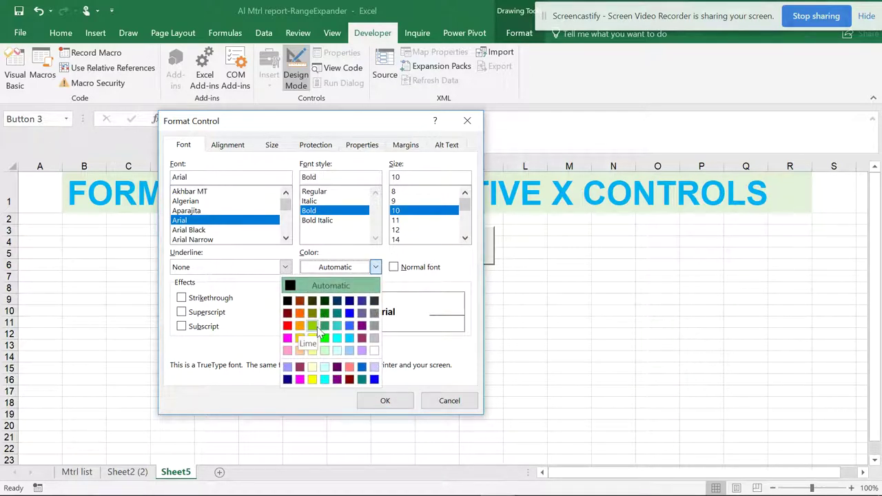
pyautogui.click(311, 337)
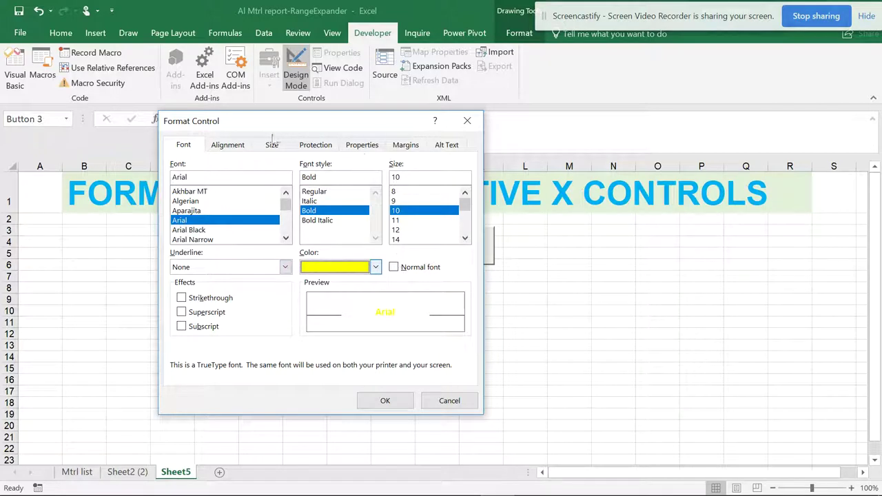
# After reviewing the other Format Control tabs, recolour the caption olive green at size 14 and apply
pyautogui.click(227, 144)
pyautogui.click(274, 146)
pyautogui.click(310, 148)
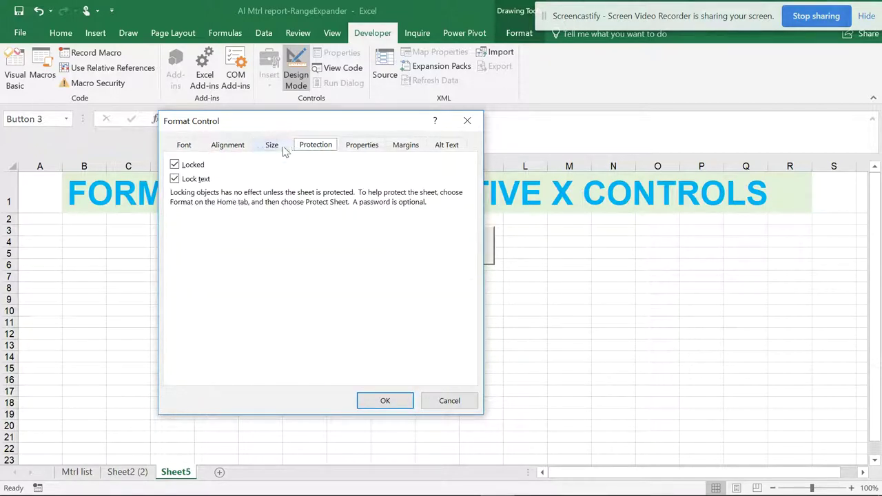
pyautogui.click(360, 147)
pyautogui.click(411, 146)
pyautogui.click(447, 146)
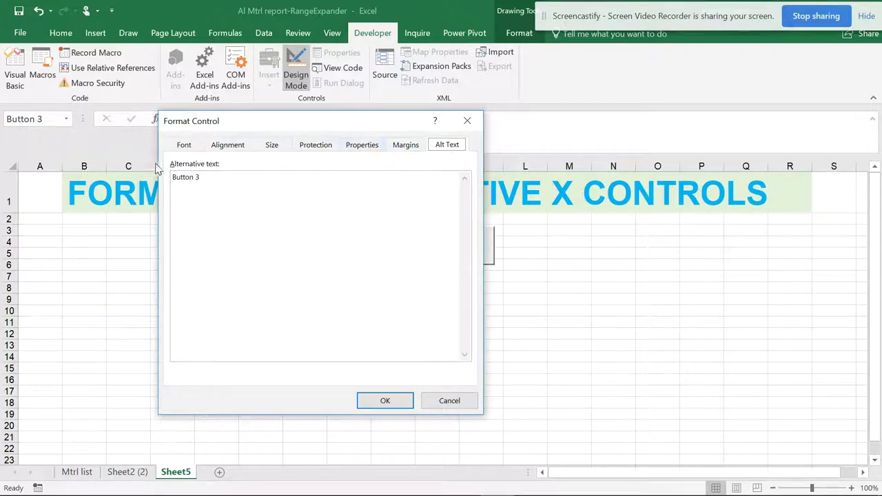
pyautogui.click(184, 145)
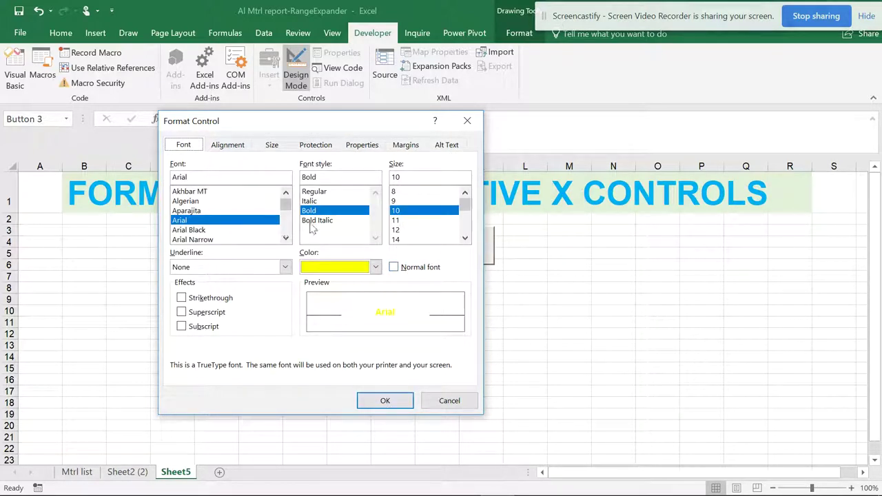
pyautogui.click(375, 267)
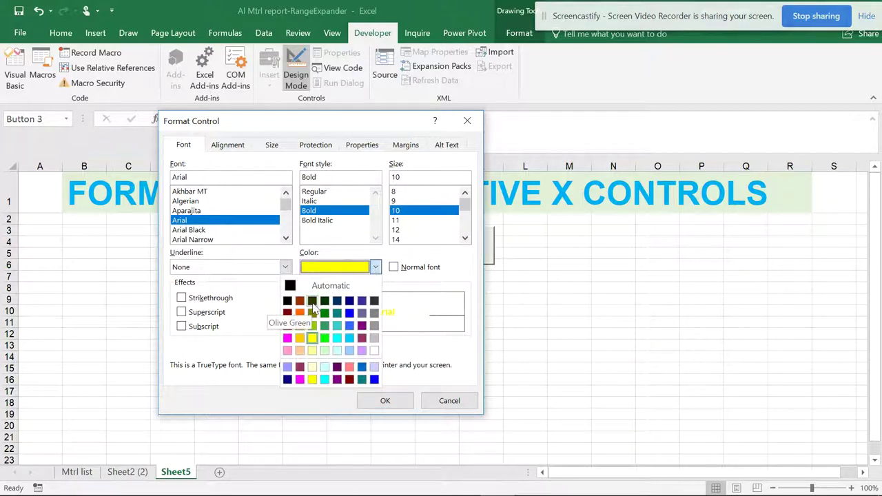
pyautogui.click(312, 301)
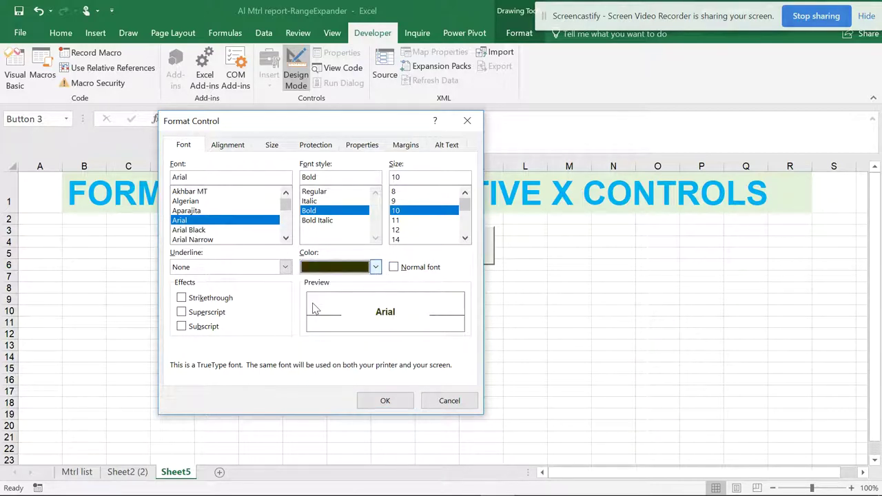
pyautogui.click(398, 240)
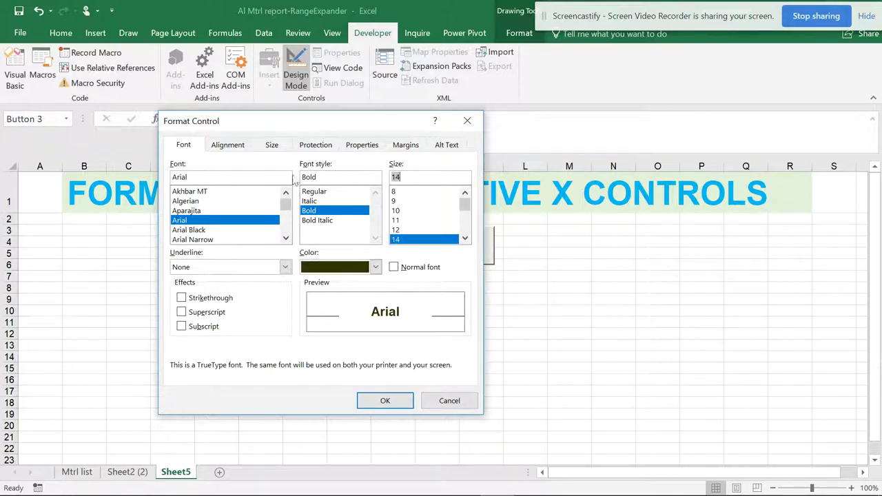
pyautogui.click(386, 401)
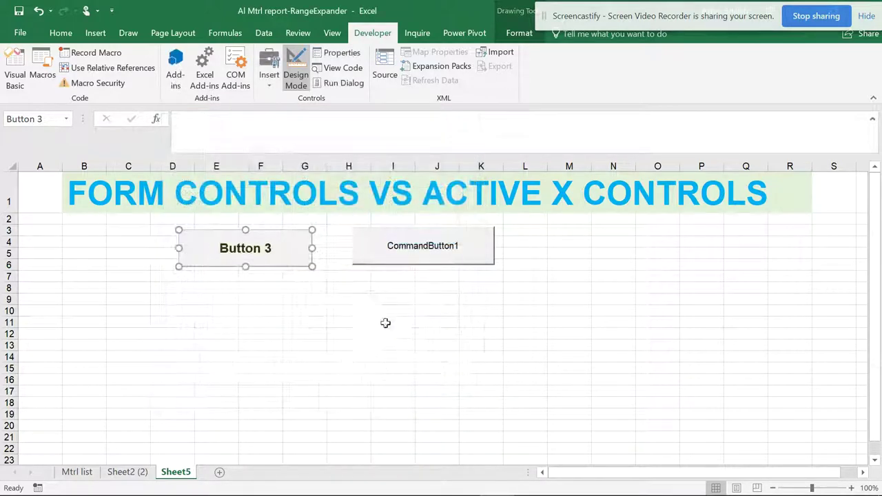
# Replace the form button's 'Button 3' caption with the text 'Control'
pyautogui.rightClick(277, 248)
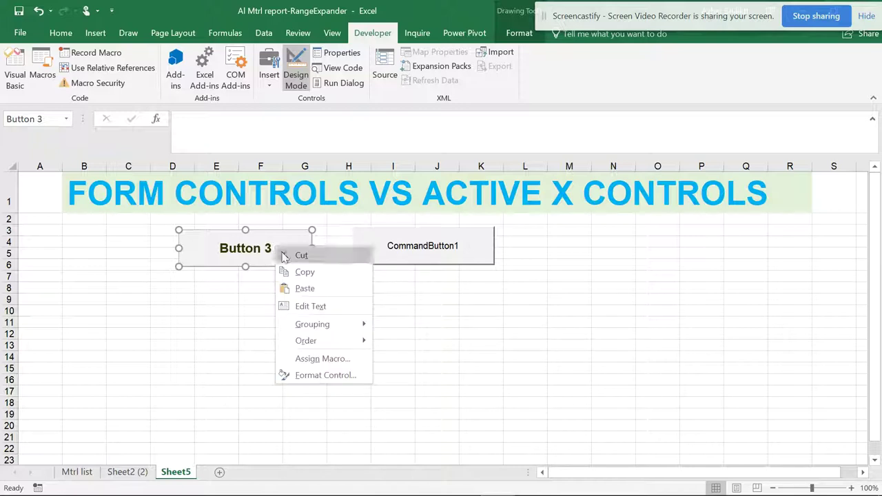
pyautogui.click(310, 306)
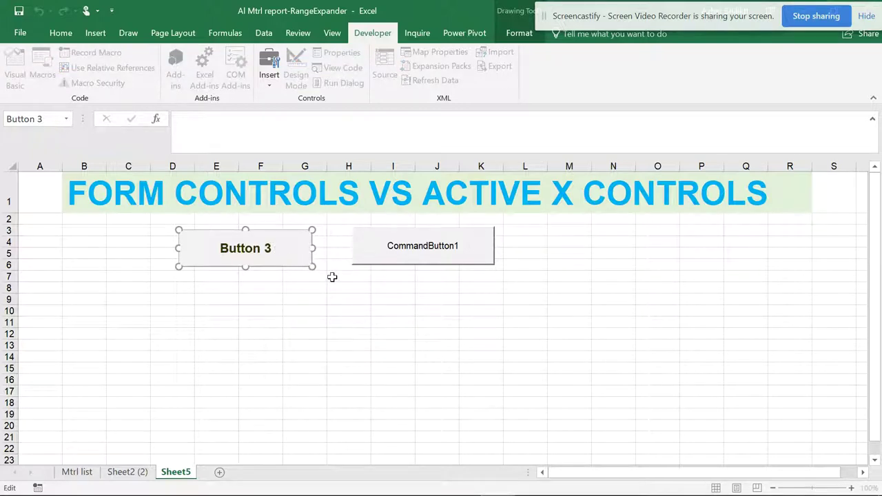
pyautogui.press('Delete')
pyautogui.press('Delete')
pyautogui.press('Delete')
pyautogui.press('Delete')
pyautogui.press('Delete')
pyautogui.press('Delete')
pyautogui.press('Delete')
pyautogui.press('Delete')
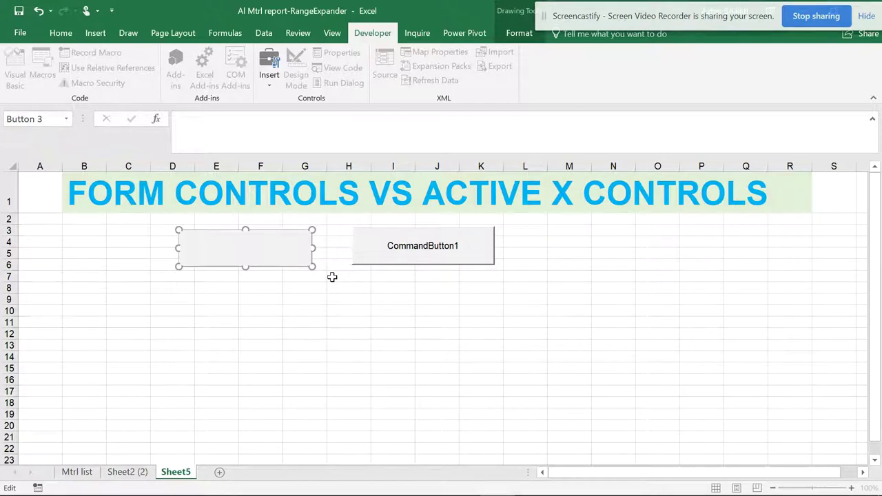
pyautogui.write('cOON')
pyautogui.press('BackSpace')
pyautogui.press('BackSpace')
pyautogui.press('BackSpace')
pyautogui.write('Control')
# In CommandButton1's Properties, set BackColor to palette orange and BackStyle to transparent
pyautogui.click(342, 242)
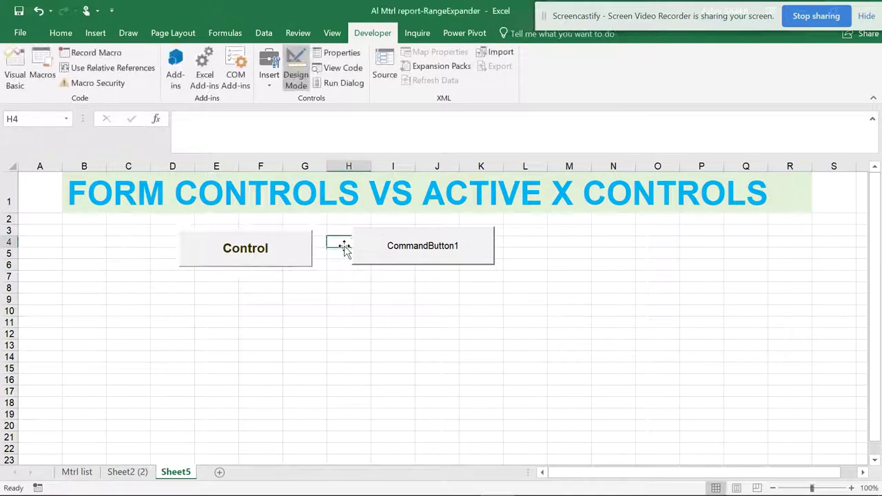
pyautogui.rightClick(403, 248)
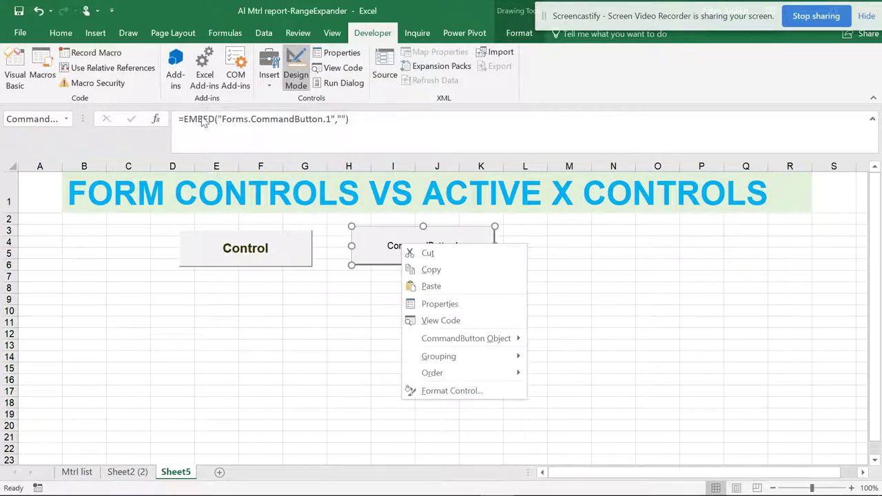
pyautogui.click(447, 303)
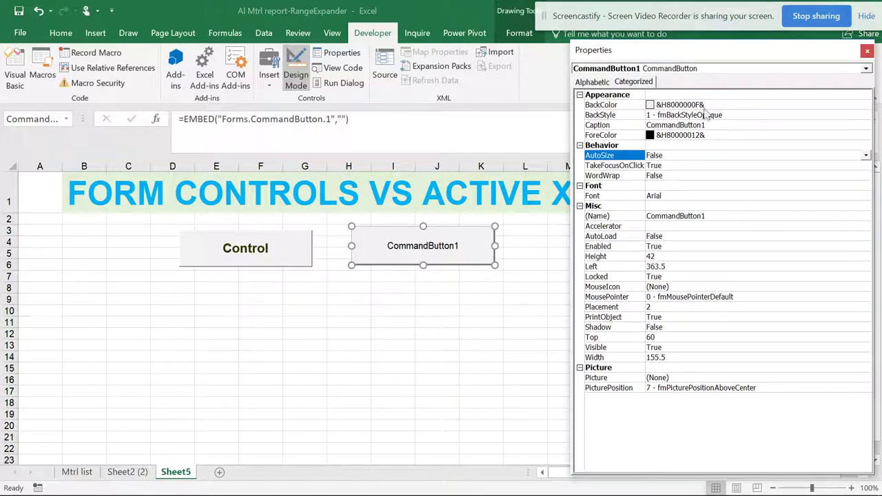
pyautogui.click(706, 104)
pyautogui.click(866, 105)
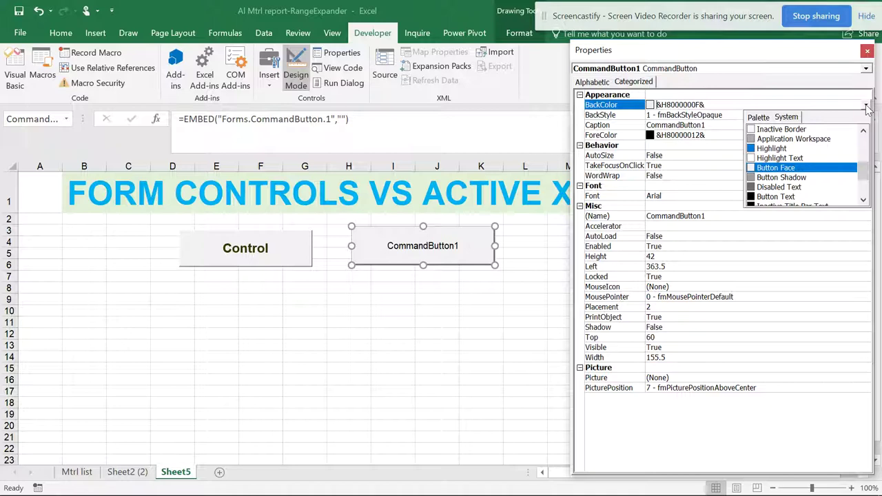
pyautogui.click(763, 118)
pyautogui.click(772, 149)
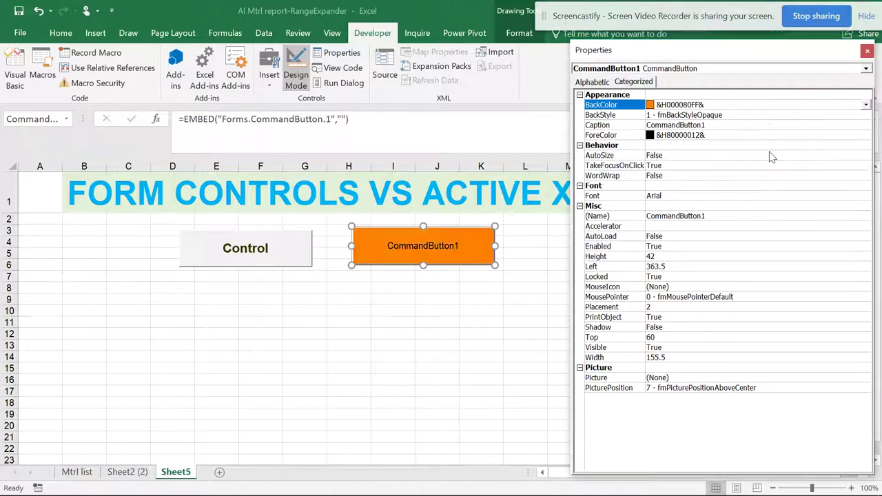
pyautogui.click(865, 115)
pyautogui.click(865, 115)
pyautogui.click(762, 126)
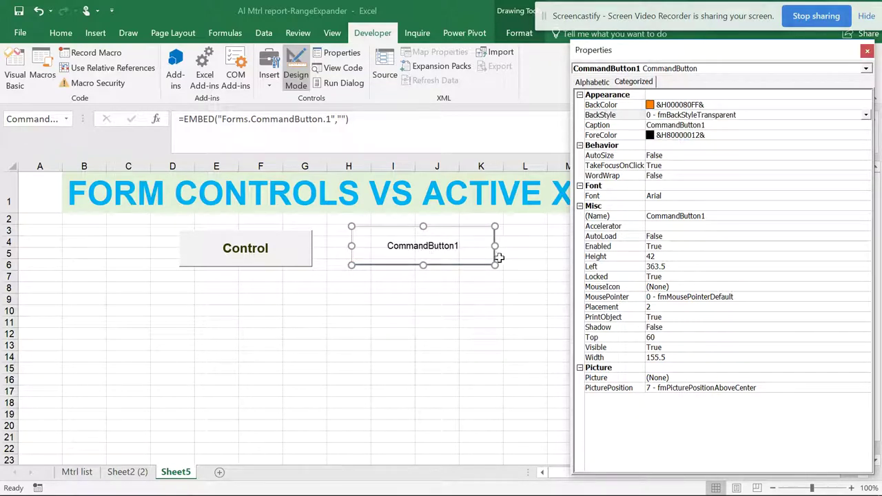
# Drag CommandButton1 to sit just right of the Control button, at Left 350, Top 57
pyautogui.moveTo(433, 253); pyautogui.dragTo(297, 246)
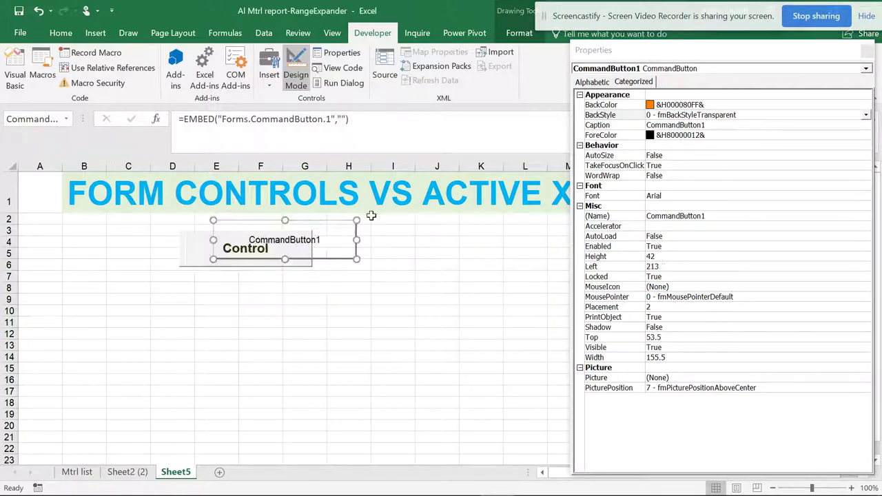
pyautogui.moveTo(393, 196); pyautogui.dragTo(393, 241)
pyautogui.moveTo(337, 249)
pyautogui.mouseDown()
pyautogui.moveTo(378, 199)
pyautogui.moveTo(418, 236)
pyautogui.moveTo(465, 250)
pyautogui.mouseUp()
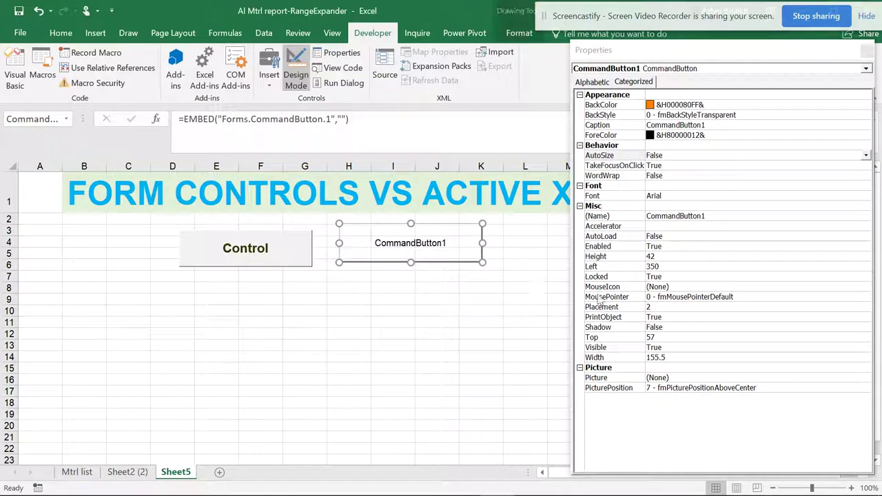
pyautogui.rightClick(448, 243)
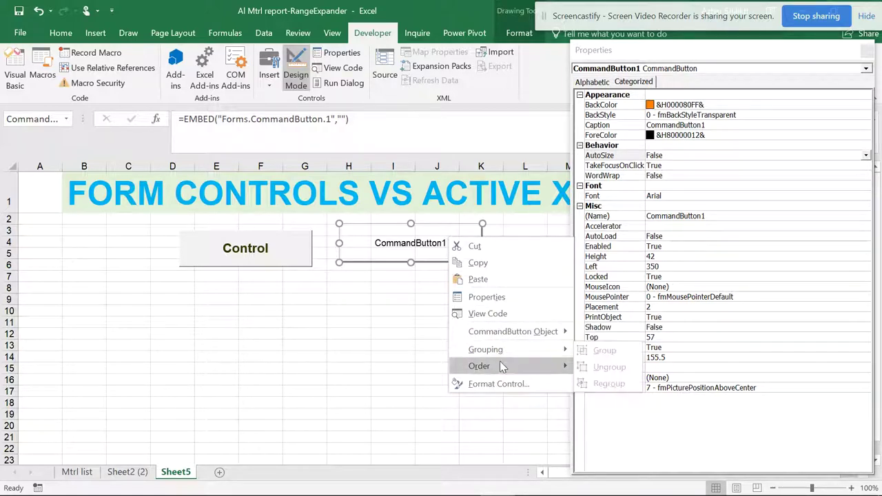
pyautogui.click(493, 385)
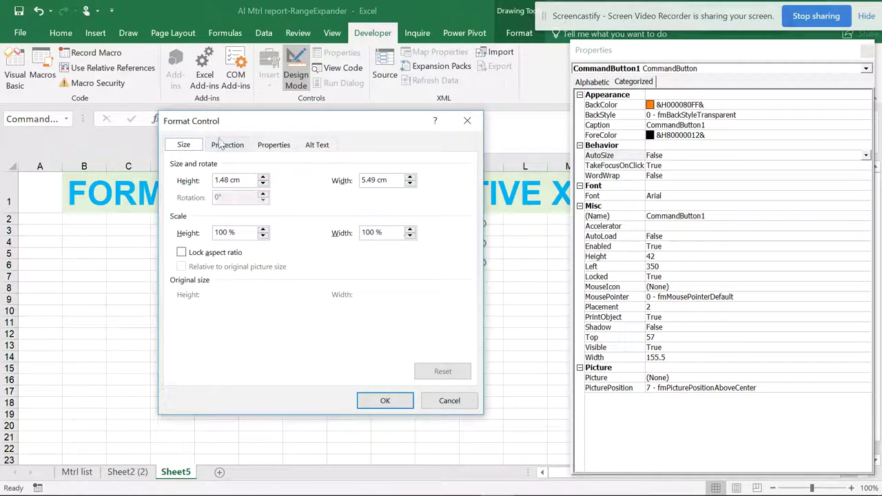
pyautogui.click(222, 151)
pyautogui.click(274, 146)
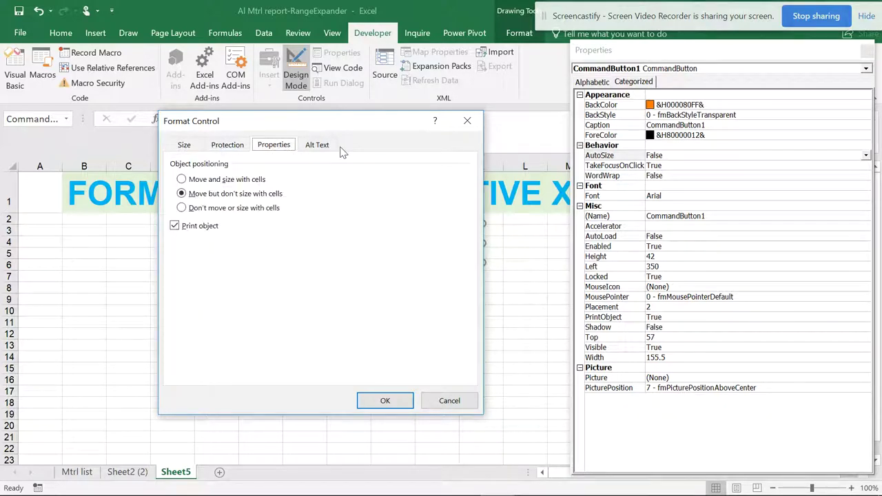
pyautogui.click(222, 146)
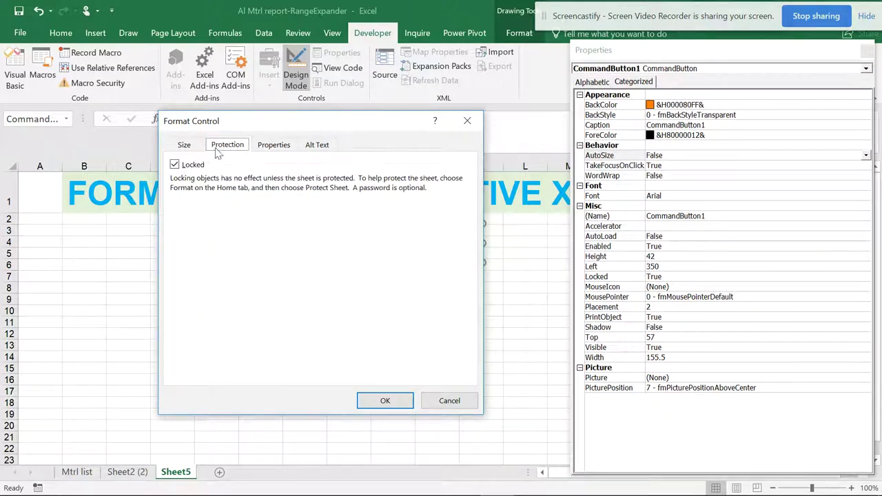
pyautogui.click(183, 146)
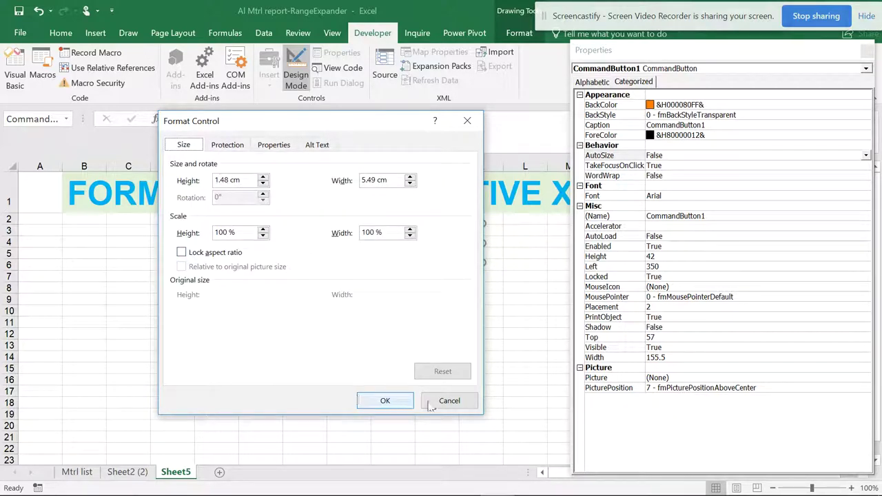
pyautogui.click(449, 402)
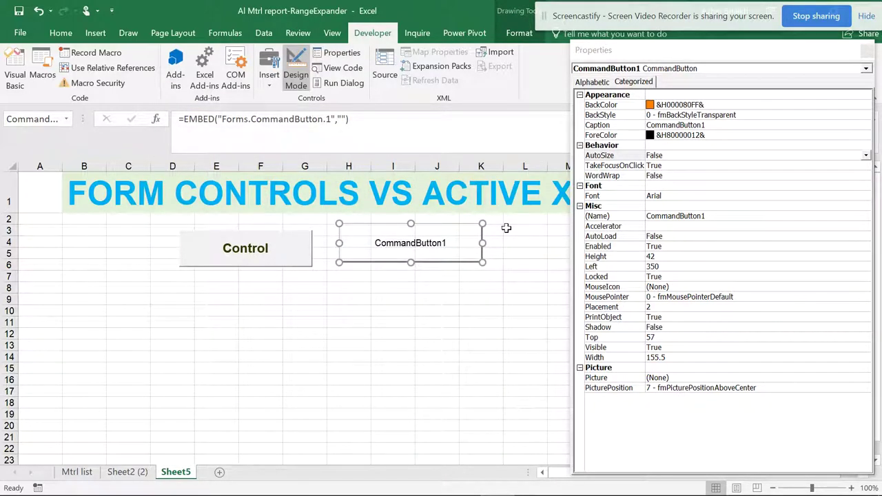
# Close Properties, test Control's macro (error dismissed), and open then close CommandButton1's empty click code
pyautogui.click(867, 52)
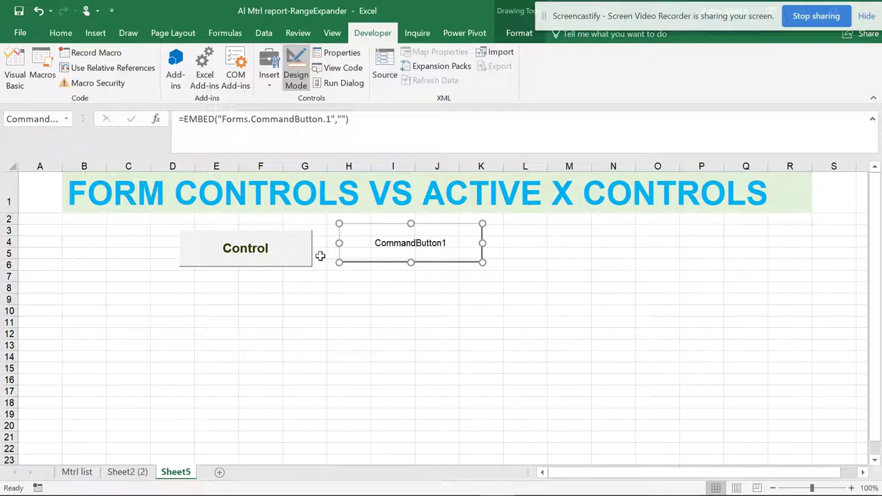
pyautogui.click(243, 252)
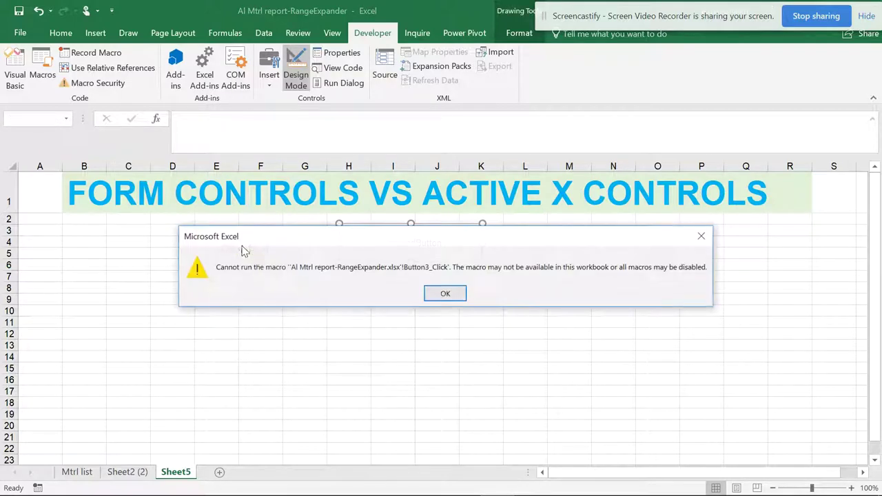
pyautogui.click(432, 293)
pyautogui.doubleClick(429, 255)
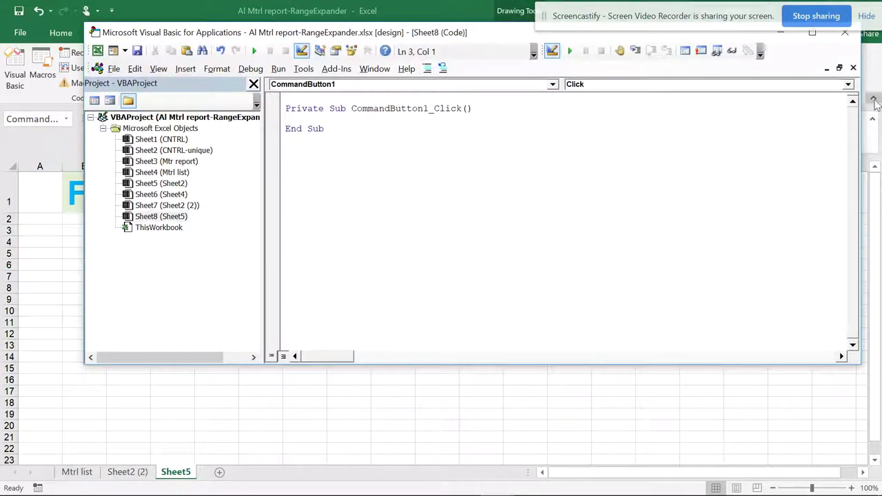
pyautogui.click(845, 32)
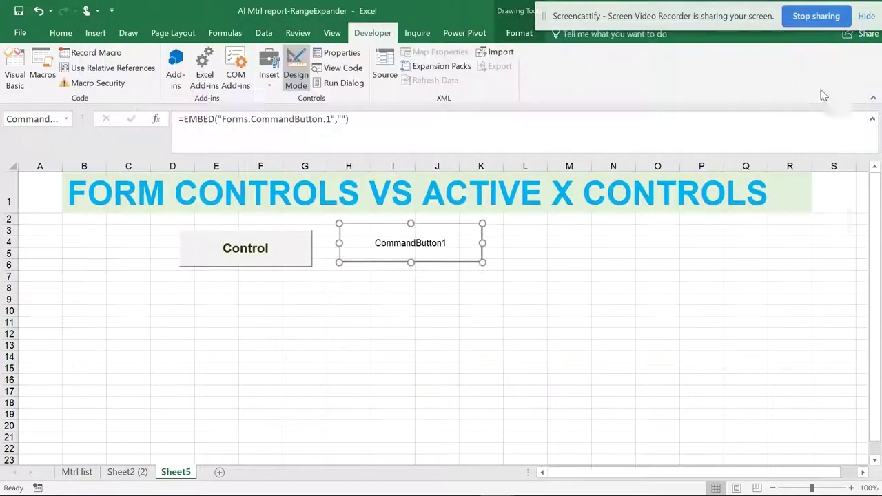
# Open Sheet5's code and delete the empty CommandButton1_Click procedure
pyautogui.rightClick(178, 473)
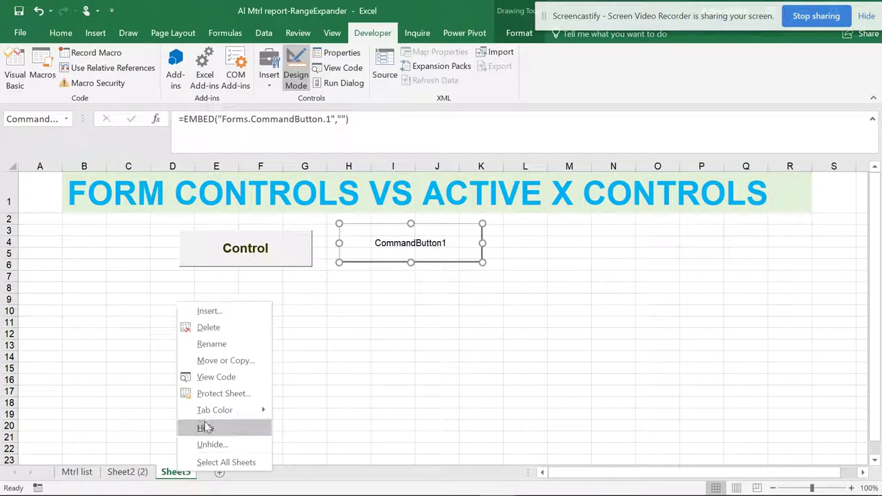
pyautogui.click(216, 377)
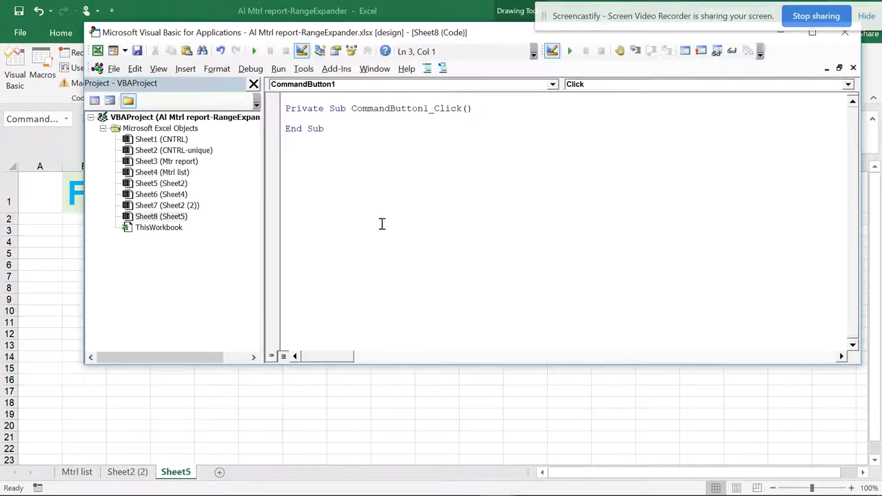
pyautogui.moveTo(329, 131); pyautogui.dragTo(275, 105)
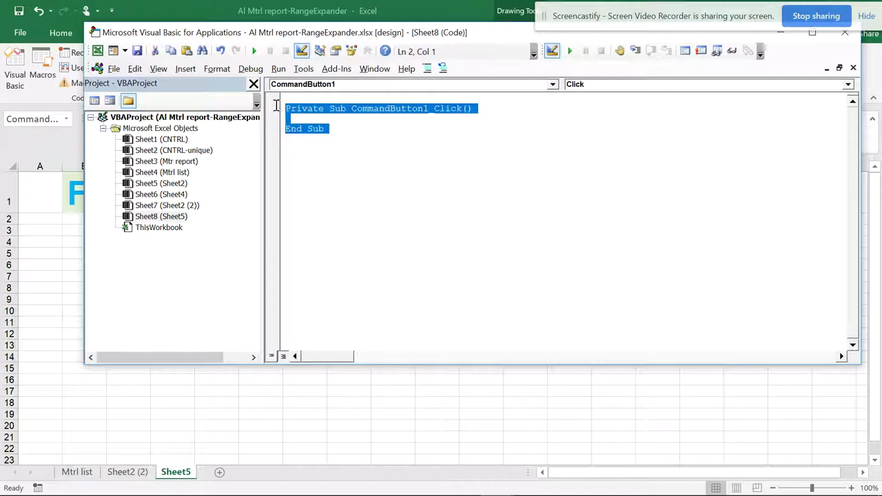
pyautogui.press('Delete')
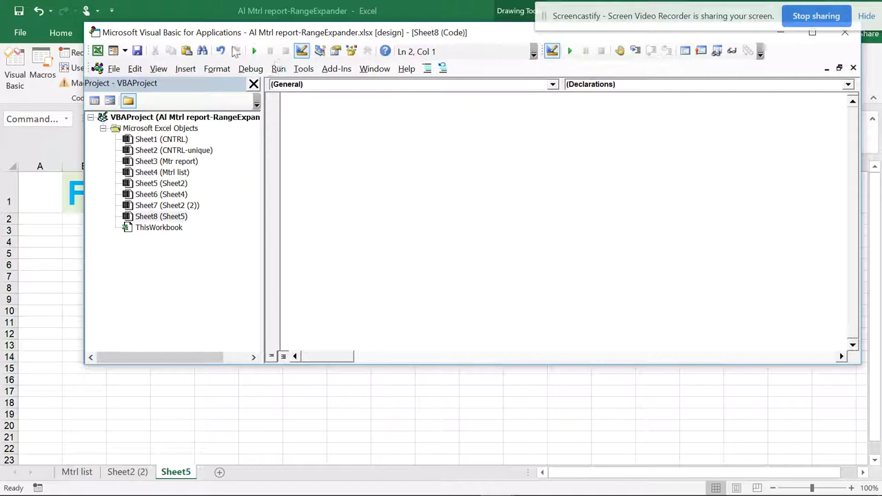
# Insert a new standard Module1 and open Sheet1 (CNTRL)'s code window
pyautogui.click(185, 69)
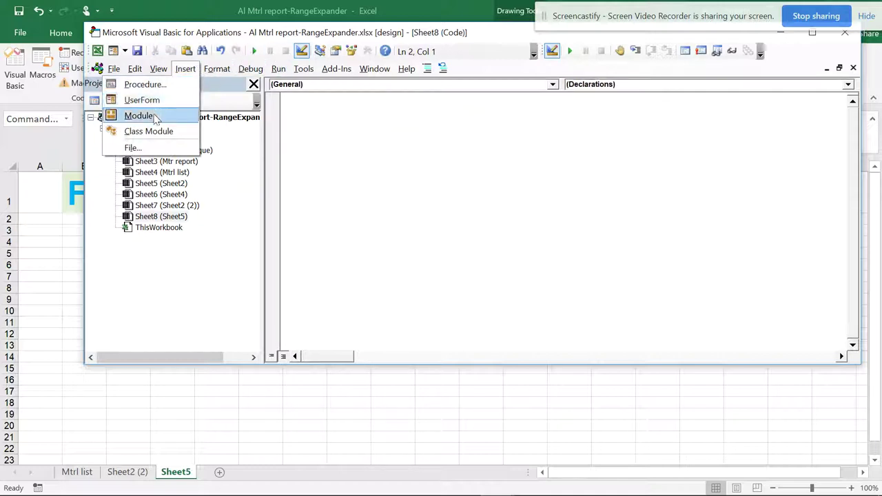
pyautogui.click(138, 116)
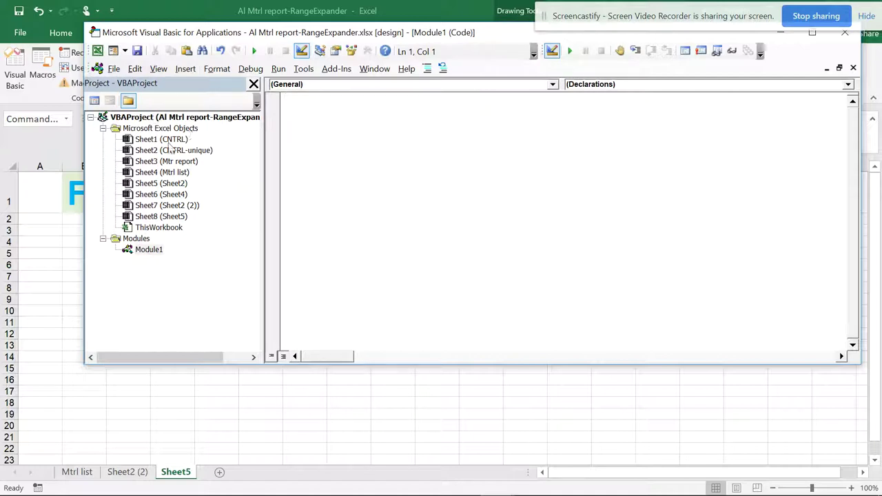
pyautogui.doubleClick(146, 139)
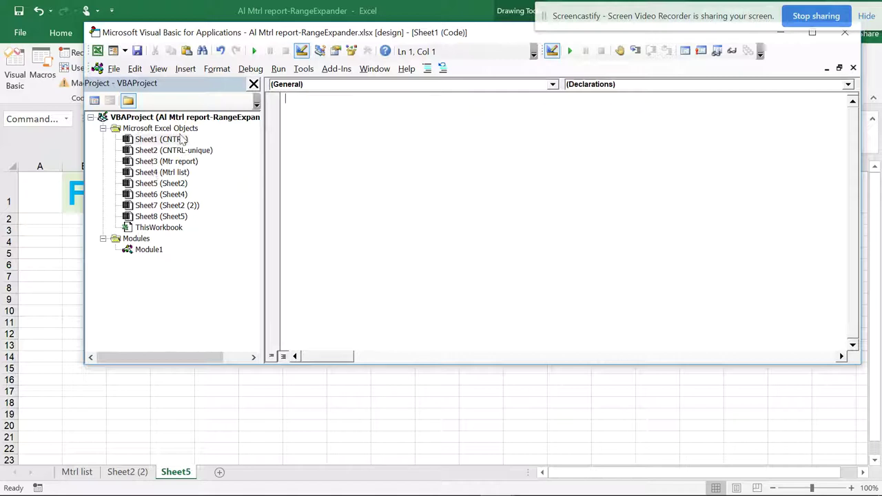
# Start a 'Sub form' macro and type range("a2").value = on its next line
pyautogui.click(149, 251)
pyautogui.click(333, 126)
pyautogui.write('sub')
pyautogui.press('Return')
pyautogui.press('Return')
pyautogui.write('form')
pyautogui.press('Return')
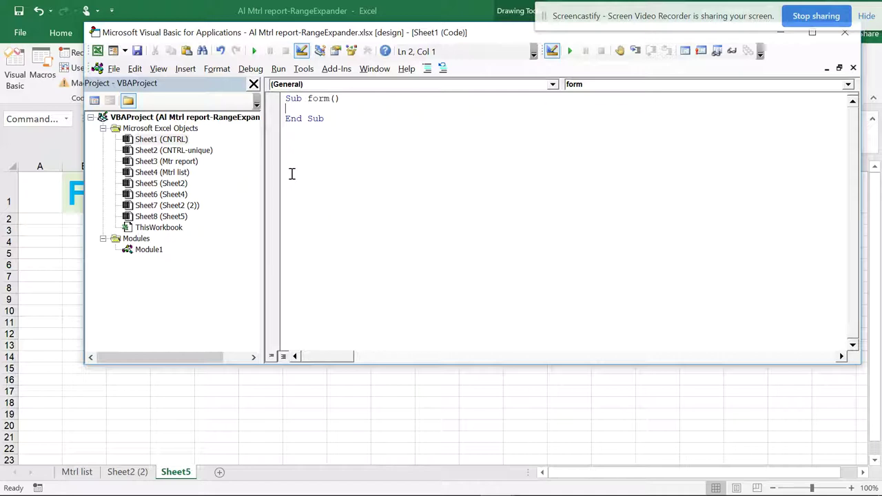
pyautogui.write('range(')
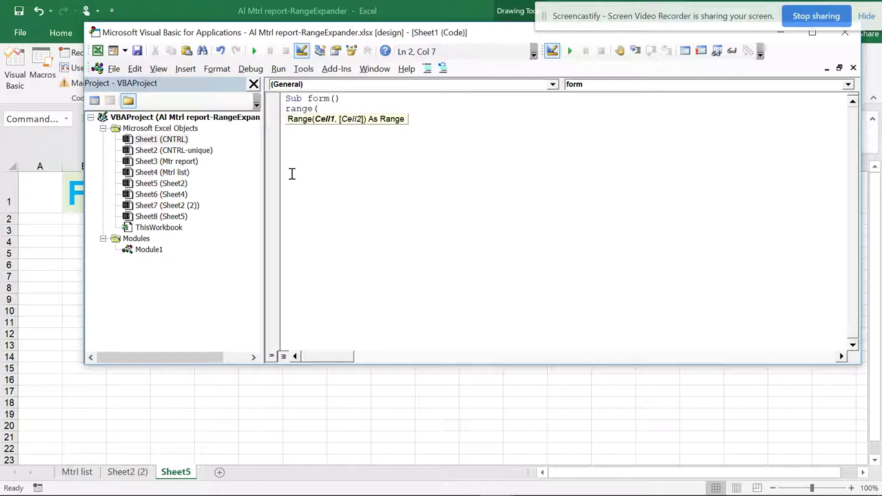
pyautogui.write('"a2")')
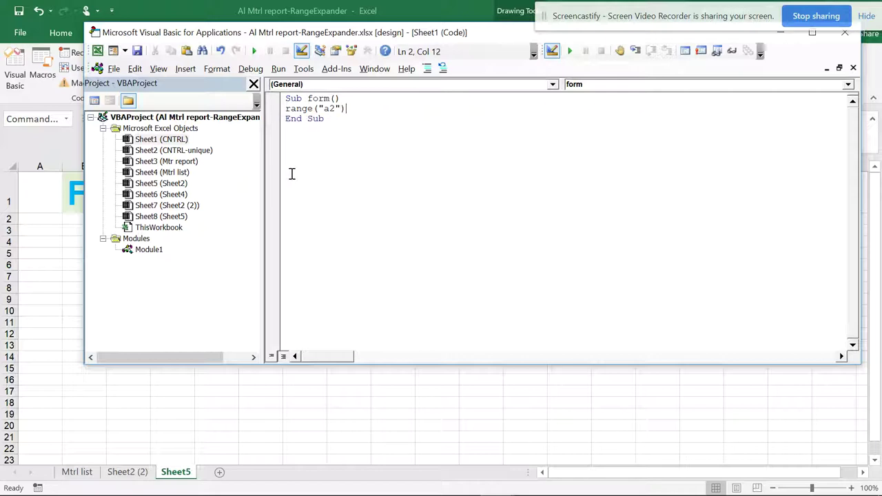
pyautogui.write('.')
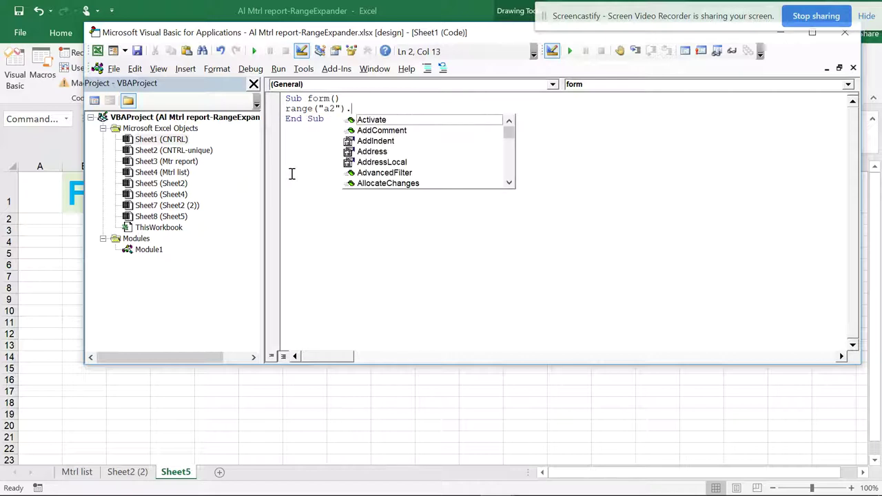
pyautogui.write('value ')
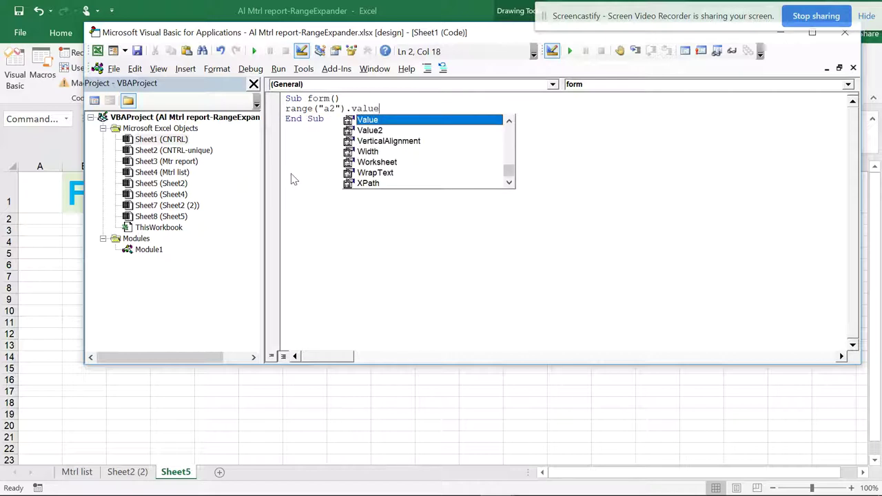
pyautogui.write('=')
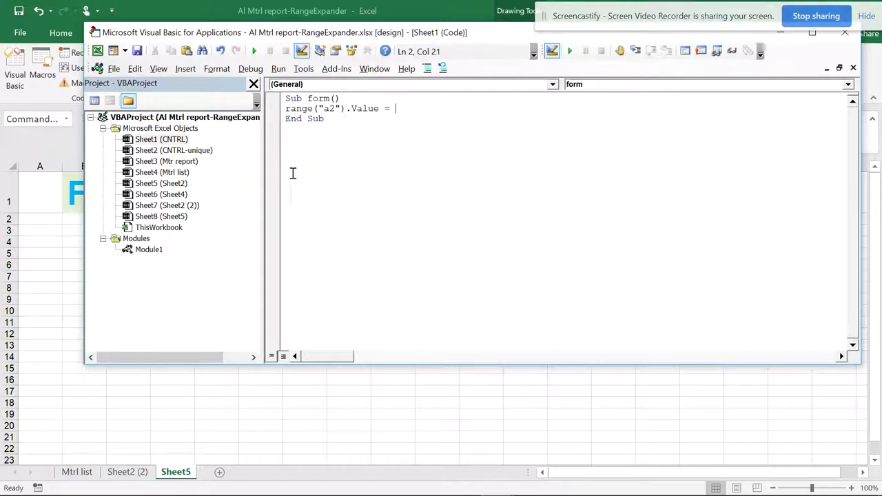
# Complete the line as range("a2").Value = range("a2").Value + 15000, then add a new line
pyautogui.click(381, 109)
pyautogui.moveTo(381, 109); pyautogui.dragTo(284, 109)
pyautogui.hotkey('ctrl', 'c')
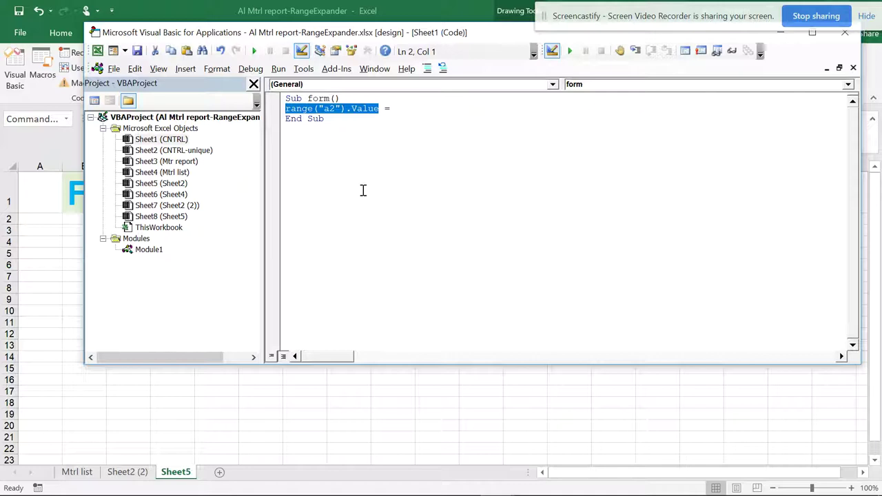
pyautogui.click(421, 115)
pyautogui.click(424, 309)
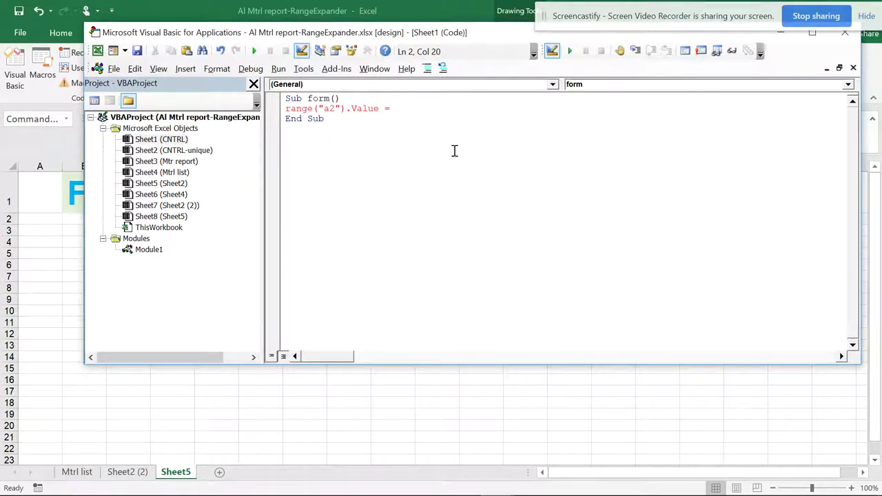
pyautogui.hotkey('ctrl', 'v')
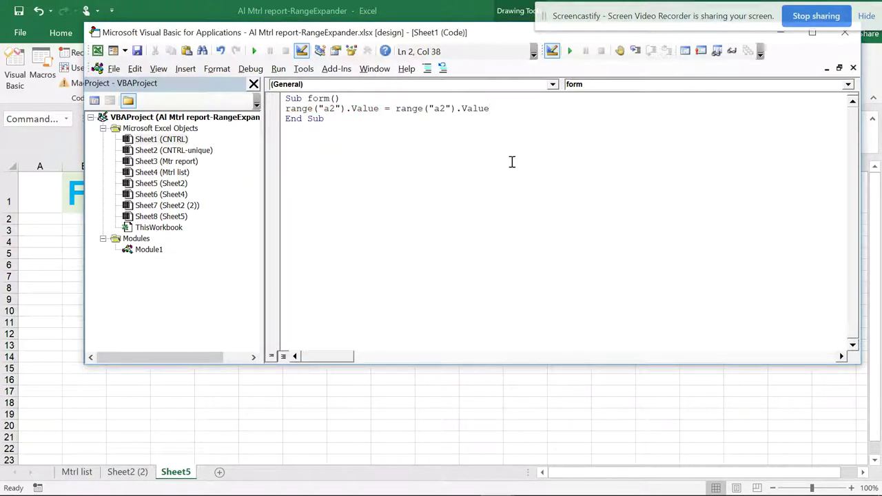
pyautogui.write('+ 15000')
pyautogui.click(529, 186)
pyautogui.click(553, 109)
pyautogui.press('Return')
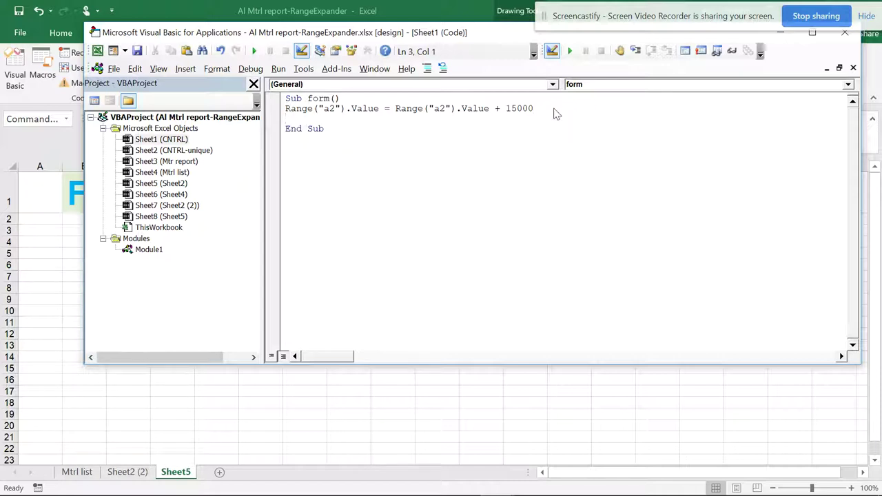
# Start line 3 of the form macro with cells(3,1).value =, correcting the misspelled 'vaule'
pyautogui.write('cells(')
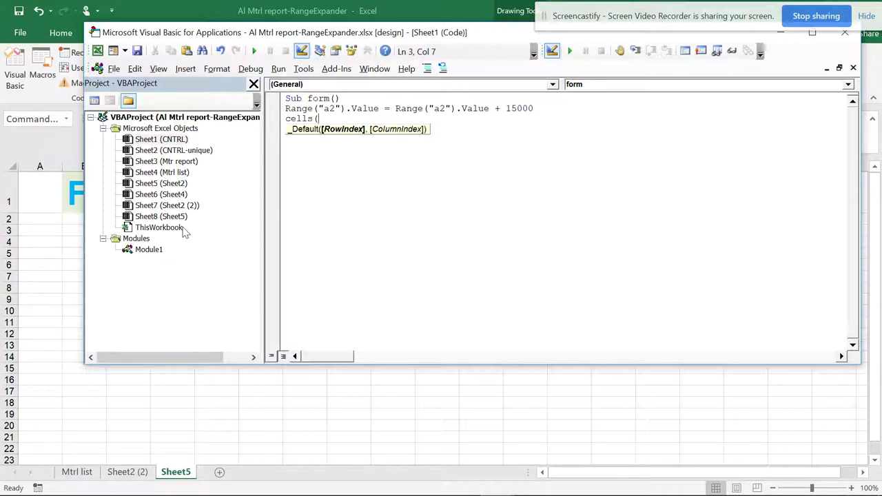
pyautogui.write('3,')
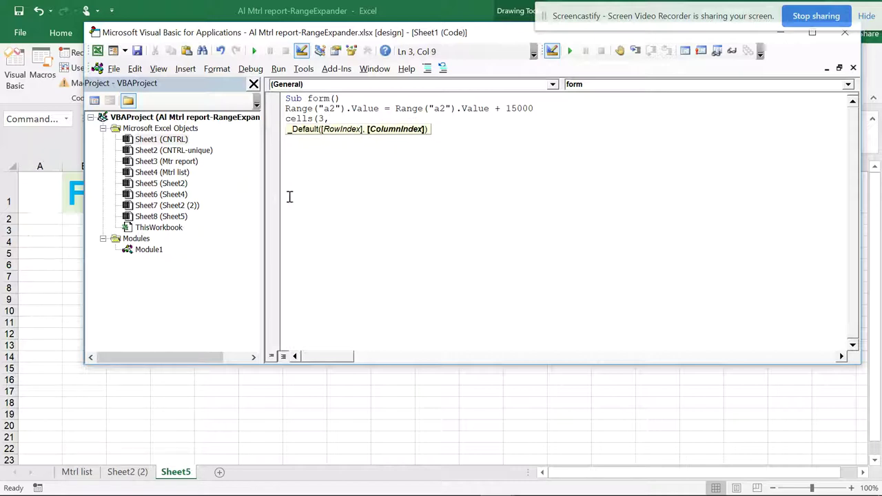
pyautogui.write('1')
pyautogui.write(')')
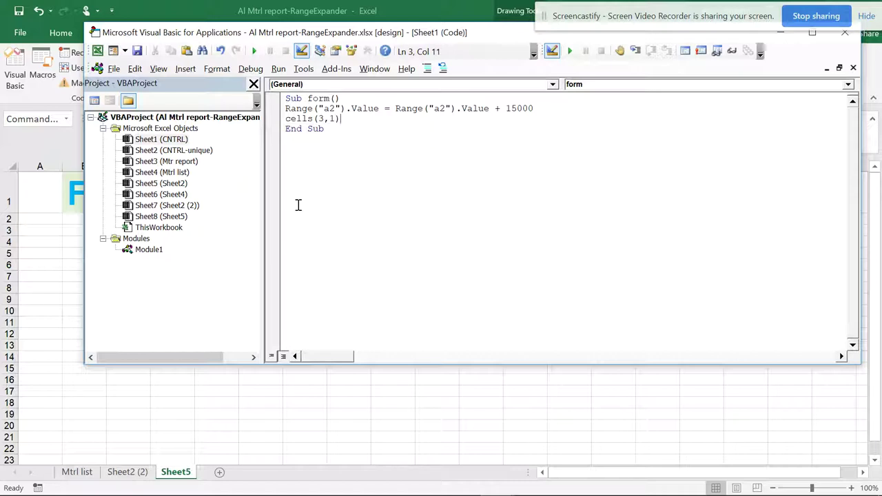
pyautogui.write('.va')
pyautogui.write('ule')
pyautogui.press('BackSpace')
pyautogui.press('BackSpace')
pyautogui.press('BackSpace')
pyautogui.write('lue')
# Paste cells(3,1).value after the equals sign and append + 3000
pyautogui.click(365, 119)
pyautogui.moveTo(365, 119); pyautogui.dragTo(284, 120)
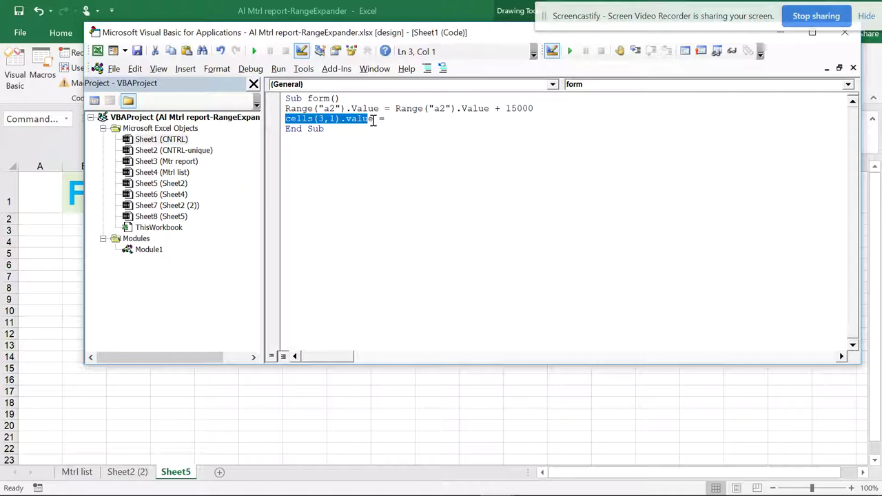
pyautogui.moveTo(374, 119); pyautogui.dragTo(284, 120)
pyautogui.hotkey('ctrl', 'c')
pyautogui.click(407, 127)
pyautogui.click(436, 310)
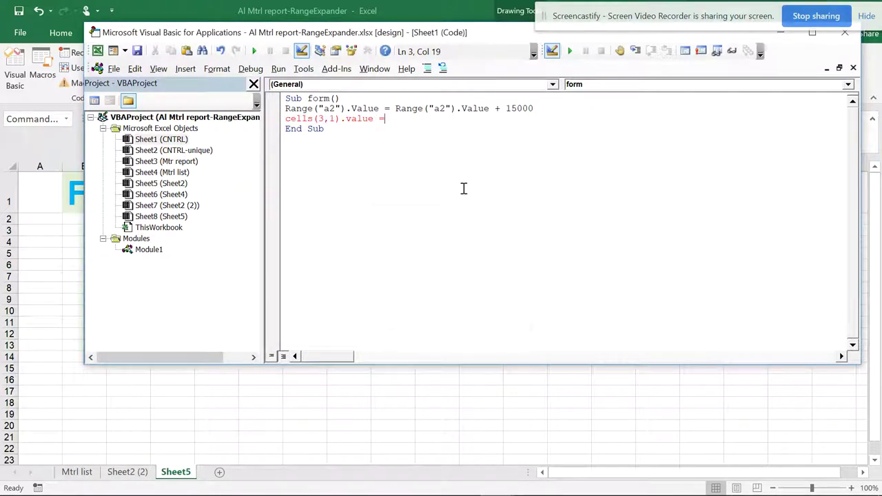
pyautogui.hotkey('ctrl', 'v')
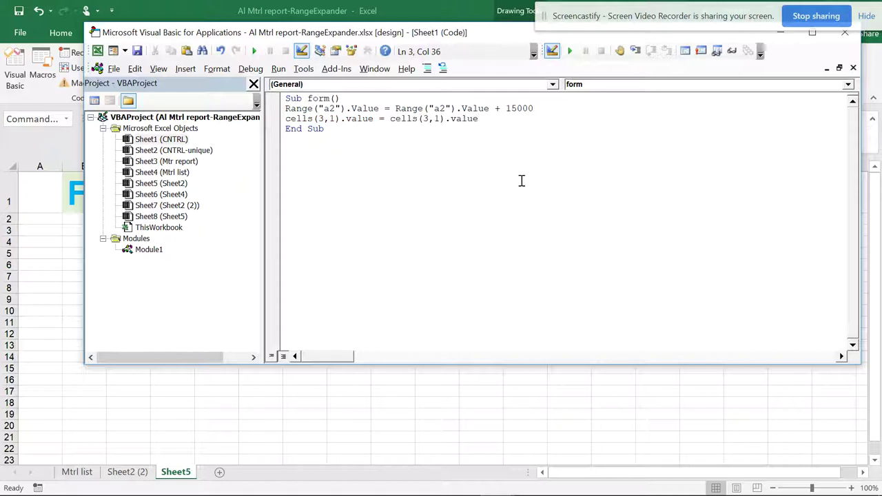
pyautogui.write('+ 3000')
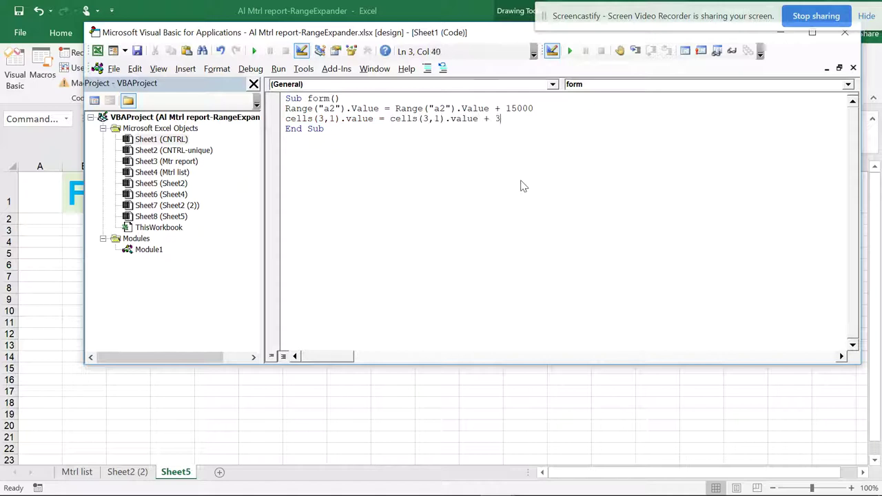